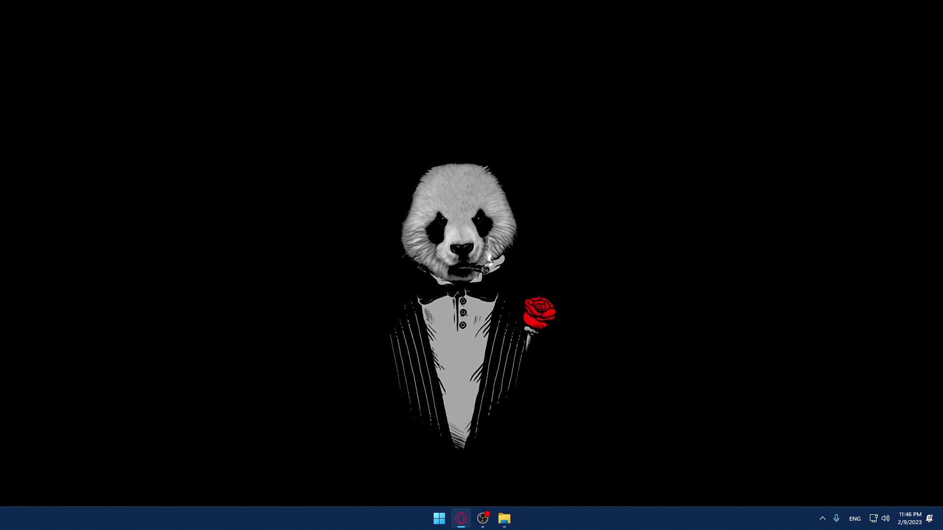
key(super+e)
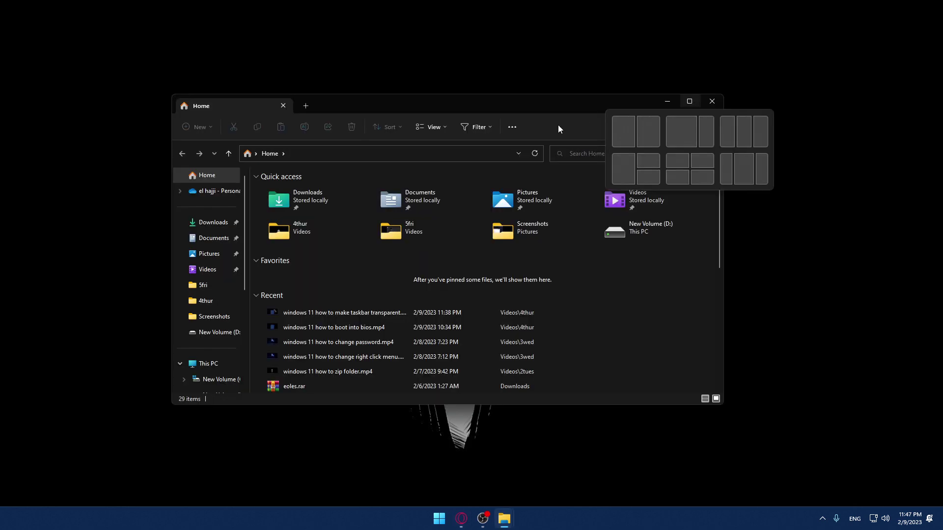
click(712, 106)
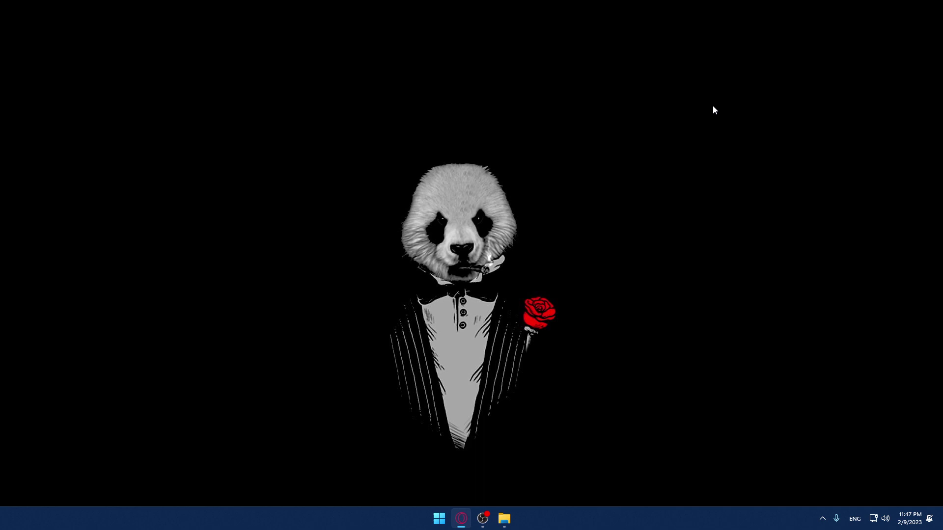
key(super+e)
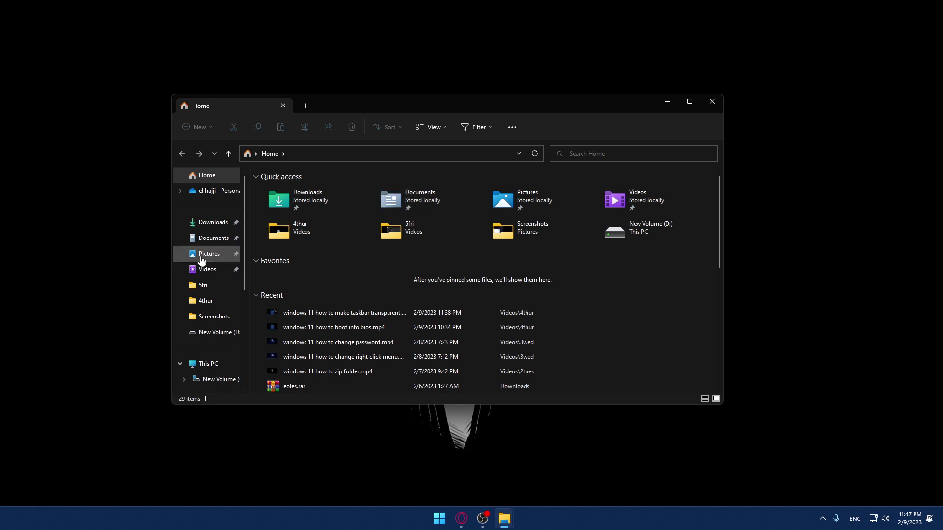
Go to the Downloads folder from the navigation pane
click(212, 222)
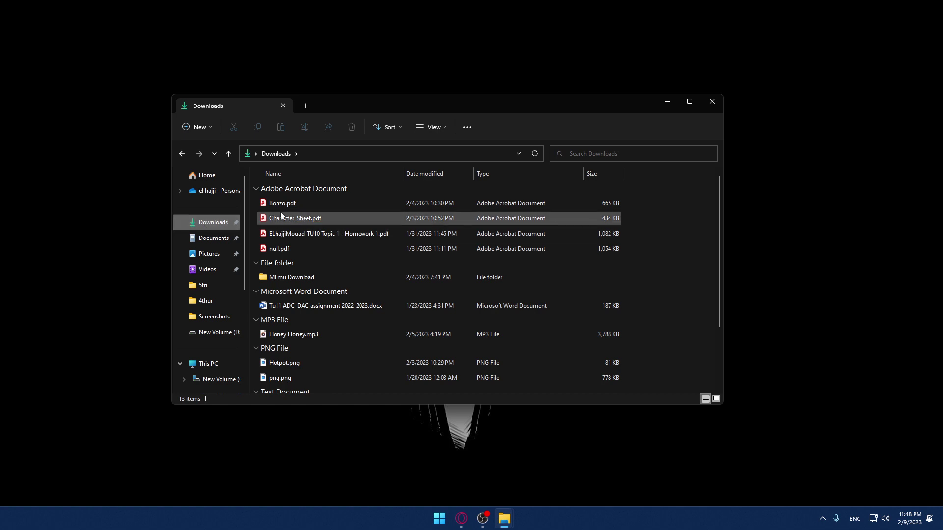
Bring up the classic full context menu on empty Downloads space, twice, until TinyIsoTest.iso appears
right_click(308, 204)
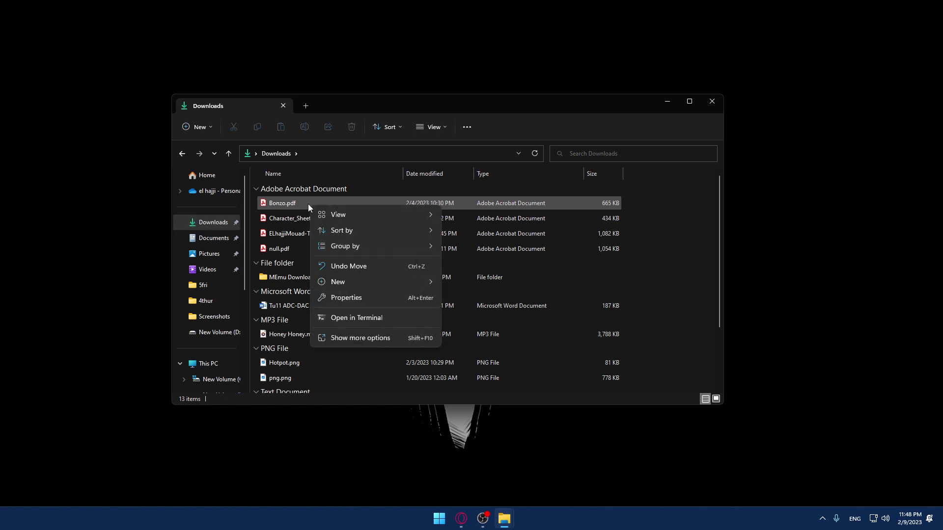
click(361, 338)
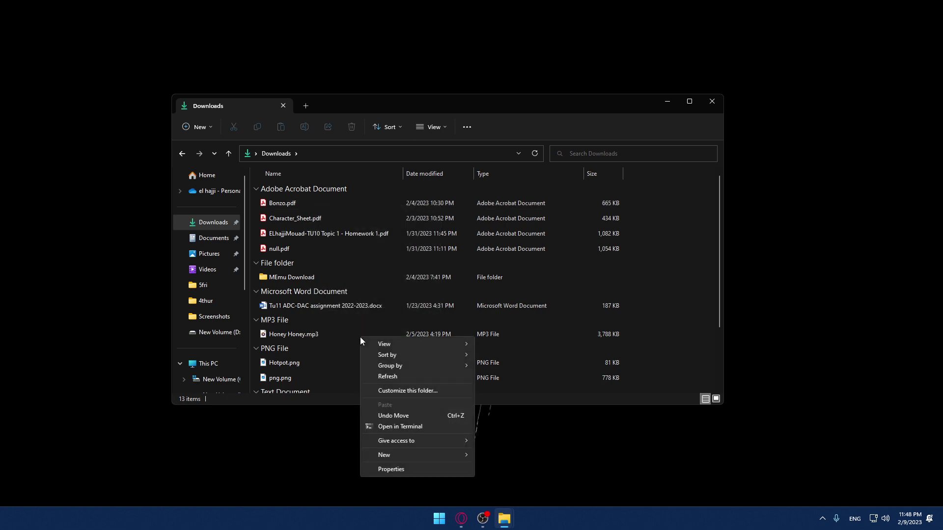
right_click(316, 208)
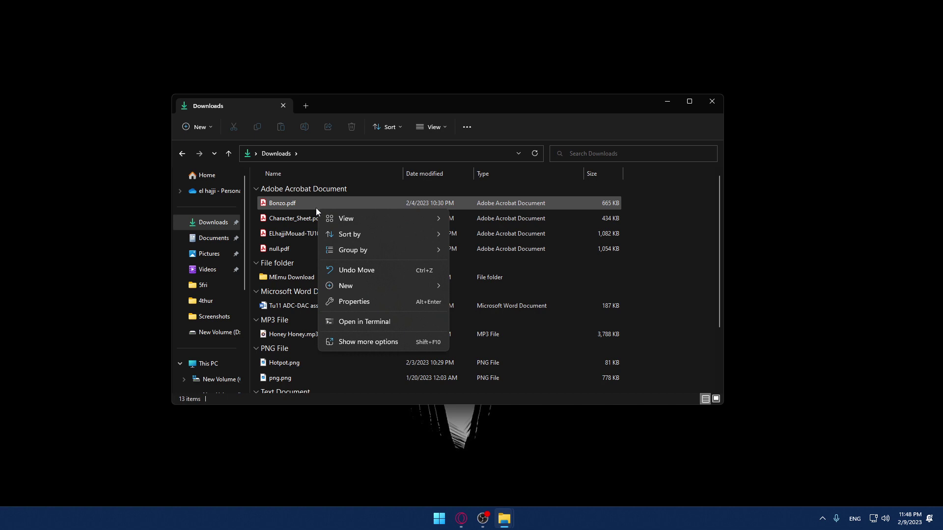
click(426, 342)
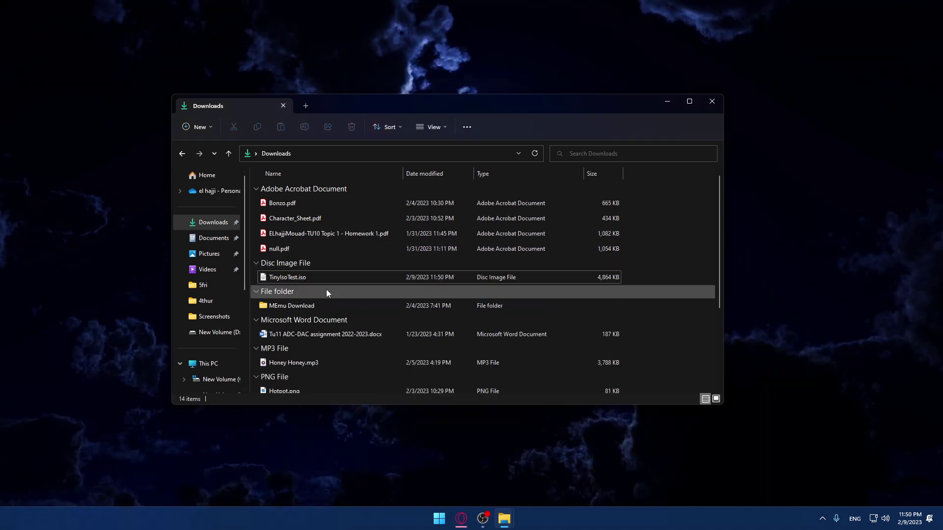
Mount TinyIsoTest.iso as a virtual drive via its classic Show more options menu
right_click(294, 278)
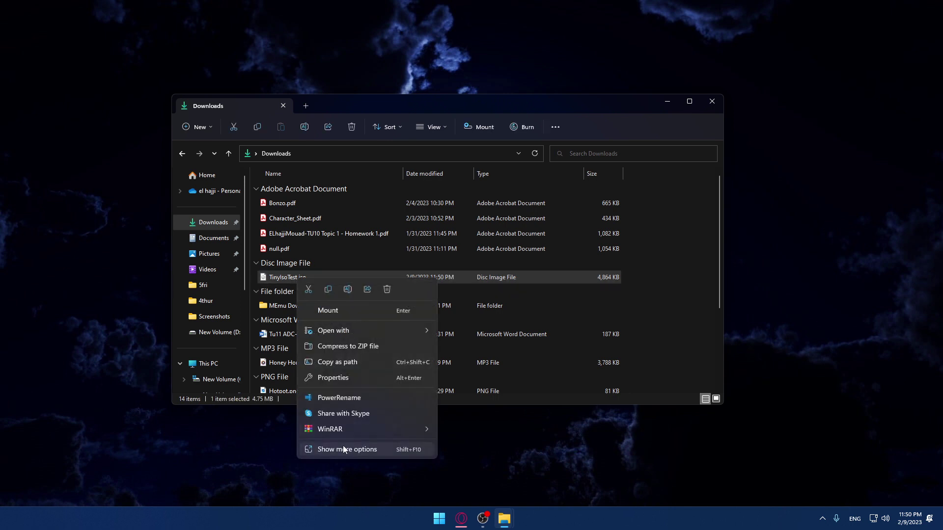
click(344, 448)
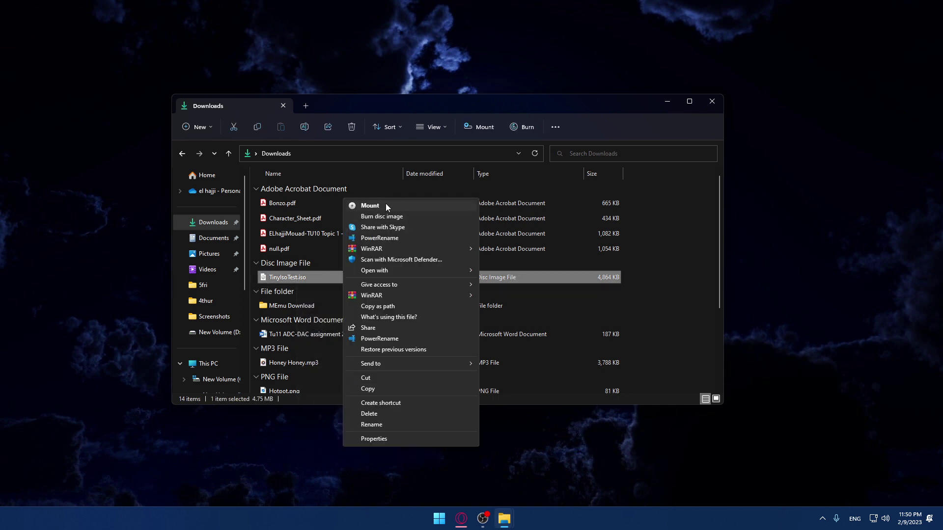
click(665, 273)
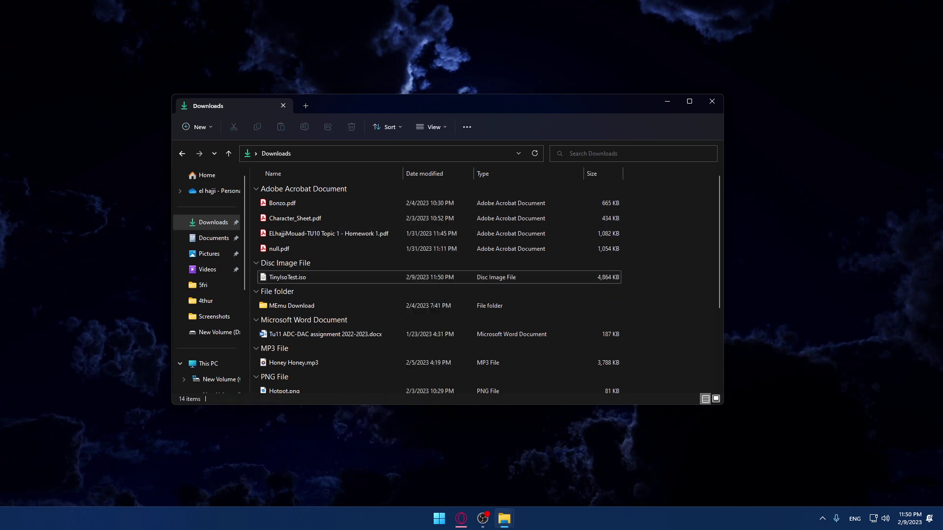